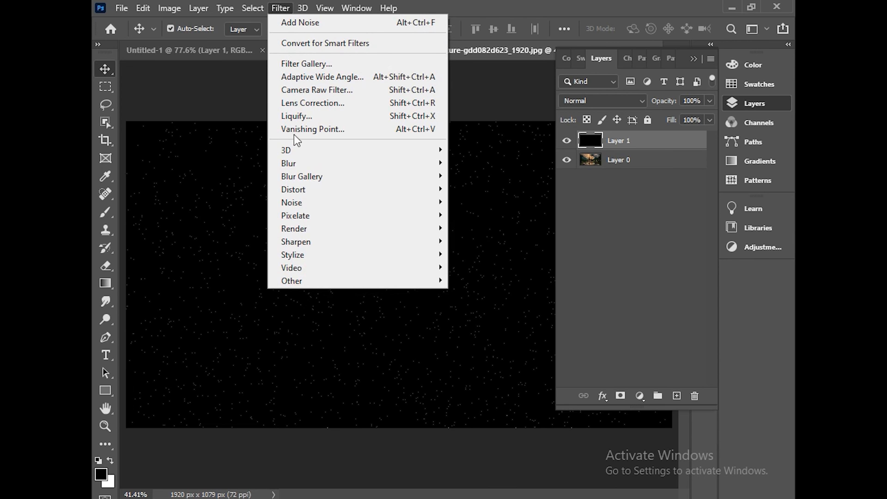
Apply the Wind filter to the noise layer with the Wind method from the right, and repeat the same filter
mouse_move(312, 260)
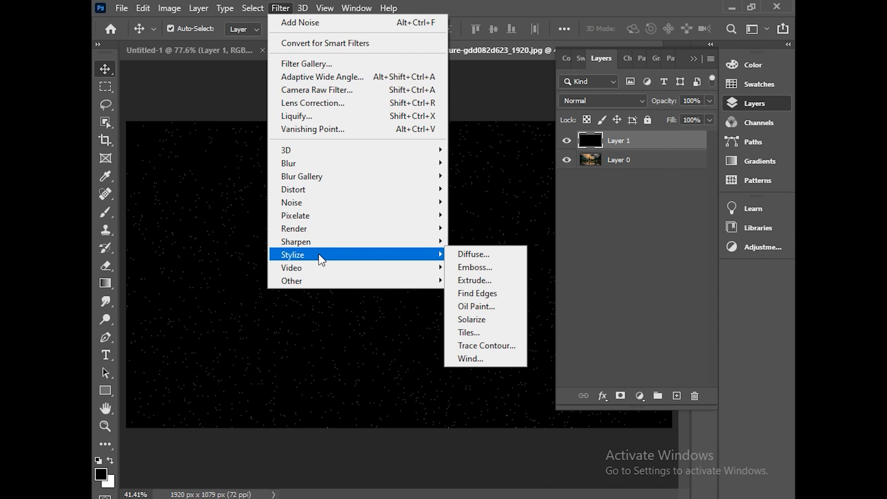
click(483, 359)
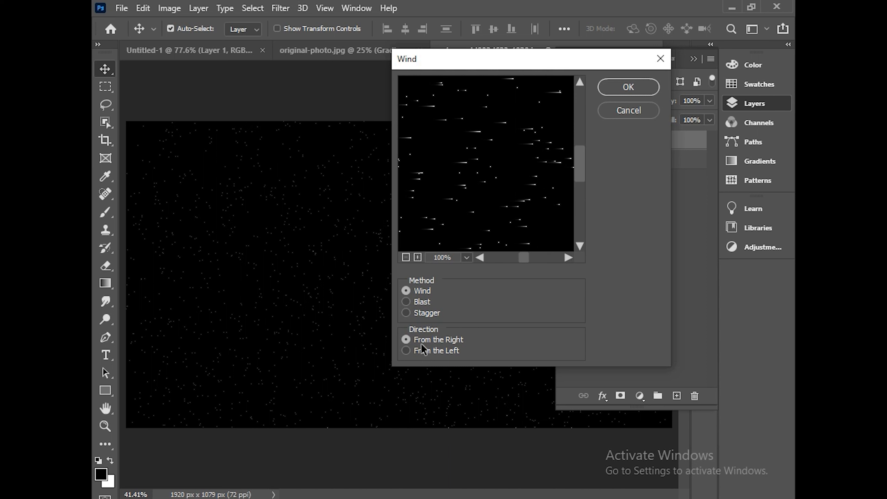
click(627, 90)
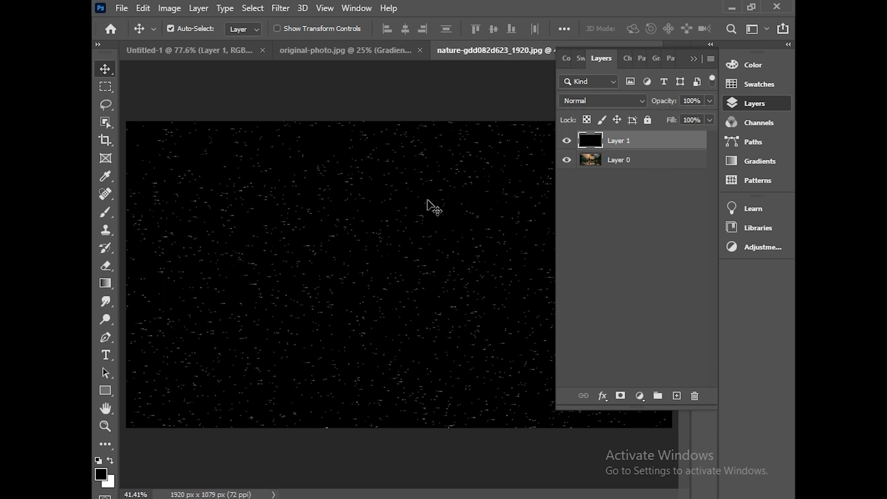
click(279, 8)
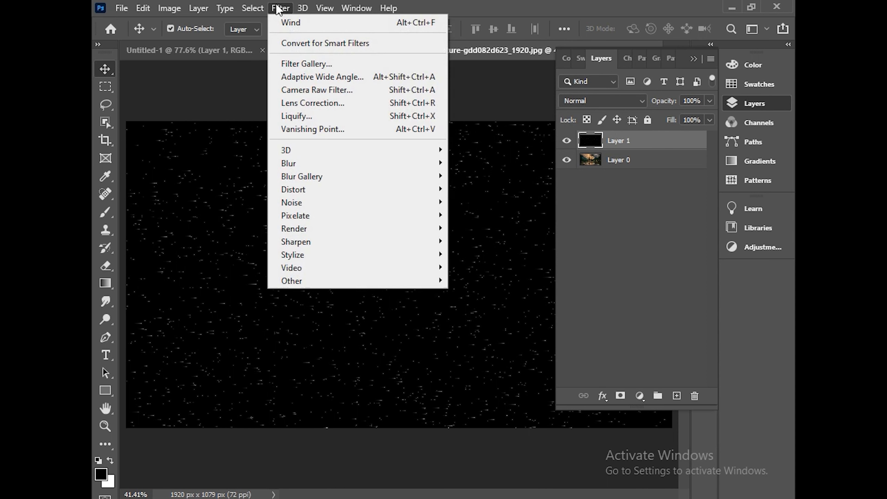
click(293, 24)
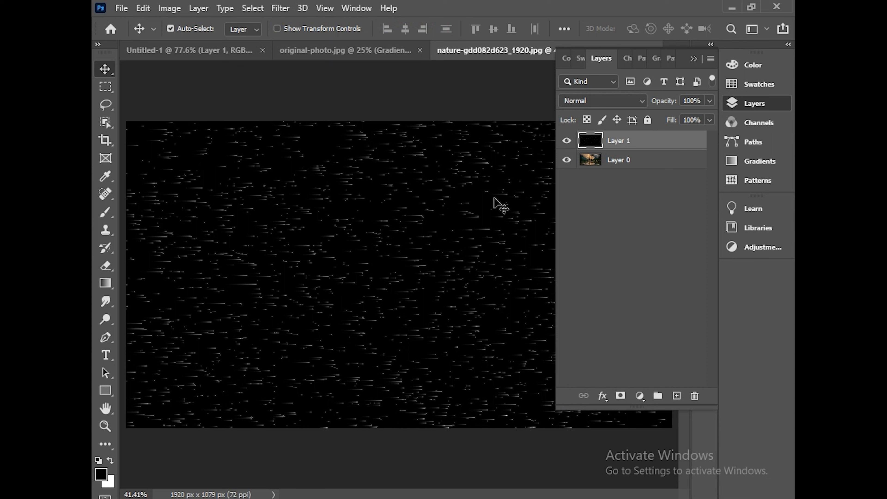
Free-transform the streaked noise layer and rotate it about 101.5° so the streaks fall like slanted rain
key(ctrl)
key(ctrl+t)
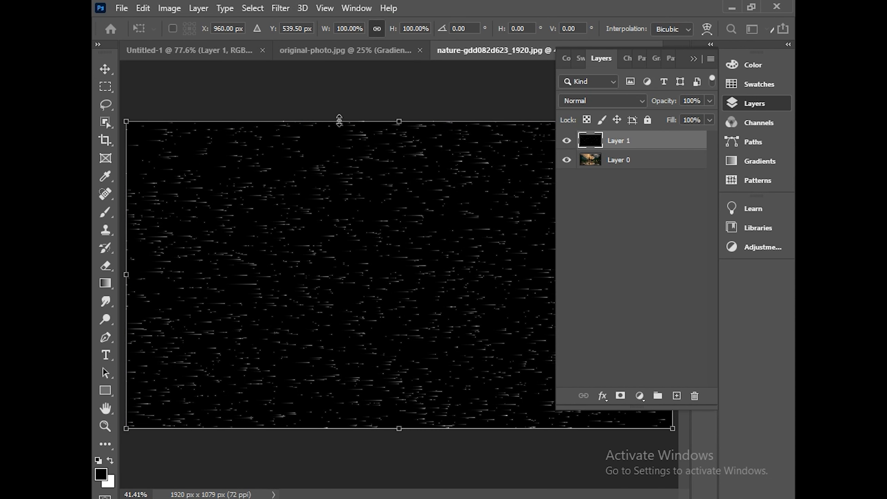
key(ctrl+minus)
key(ctrl+minus)
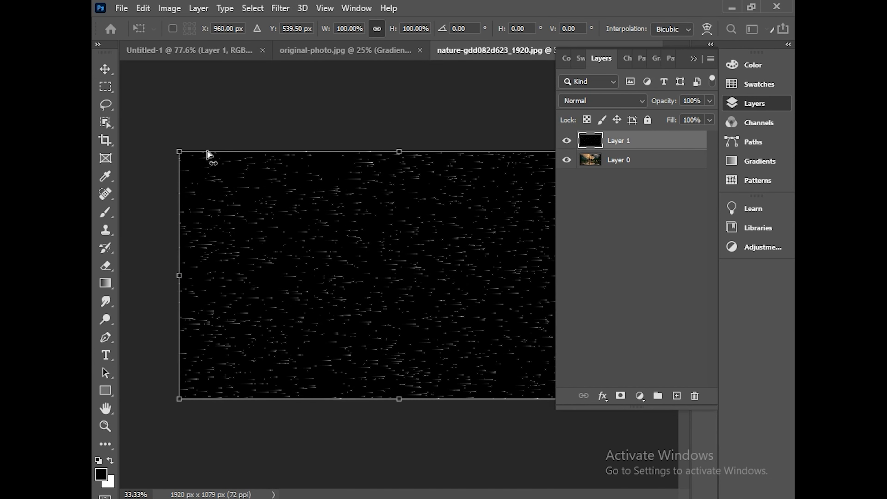
drag(271, 137, 522, 200)
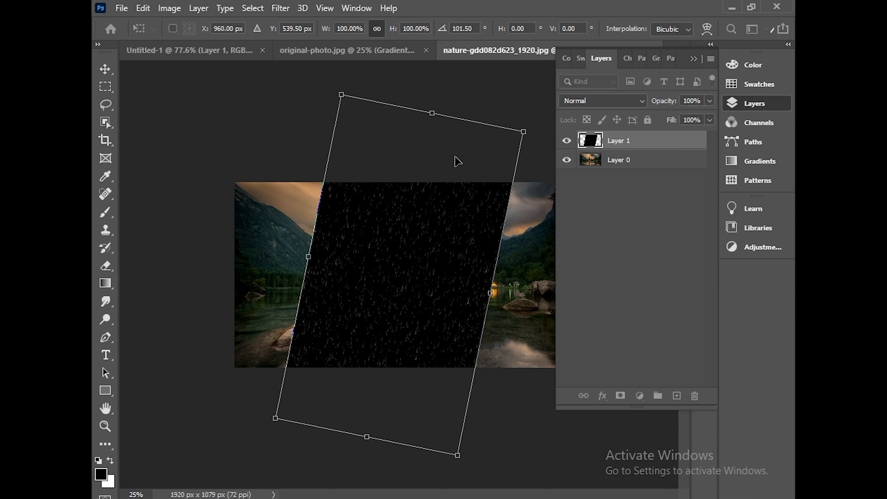
Scale the rotated rain layer up to about 200% and position it to cover the whole photo
key(ctrl+minus)
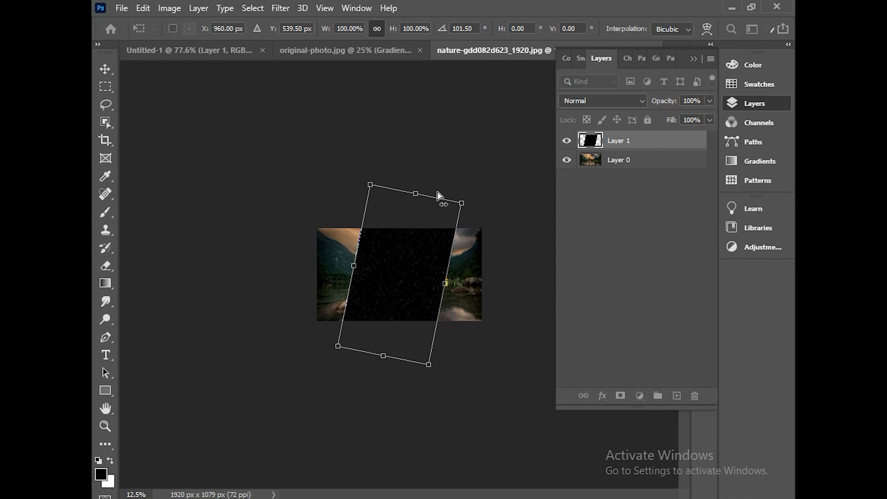
drag(419, 198, 492, 93)
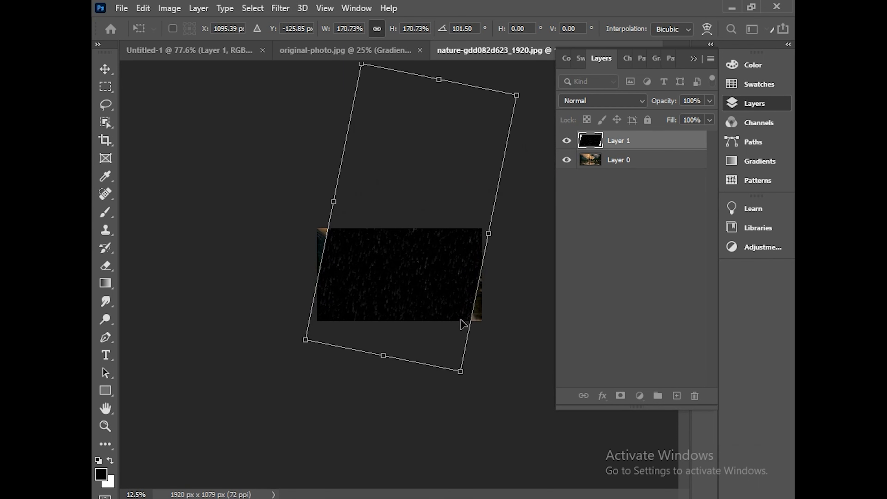
drag(393, 362, 383, 383)
drag(408, 343, 422, 293)
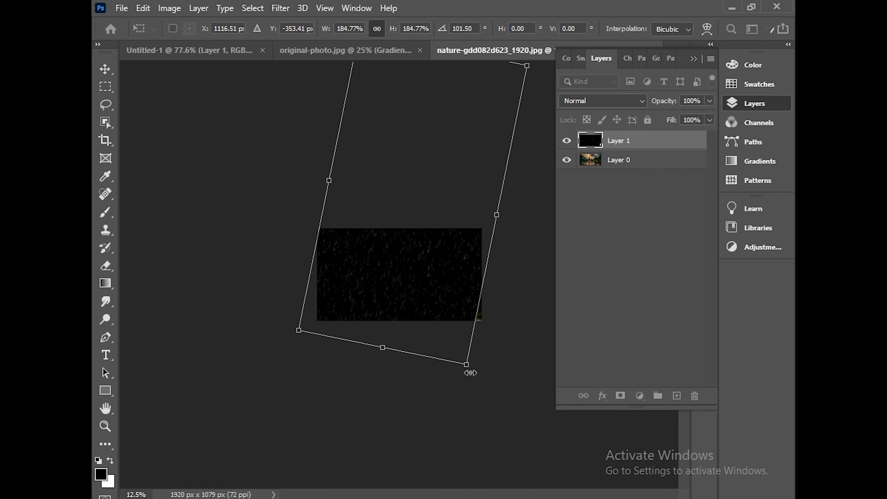
drag(467, 364, 475, 391)
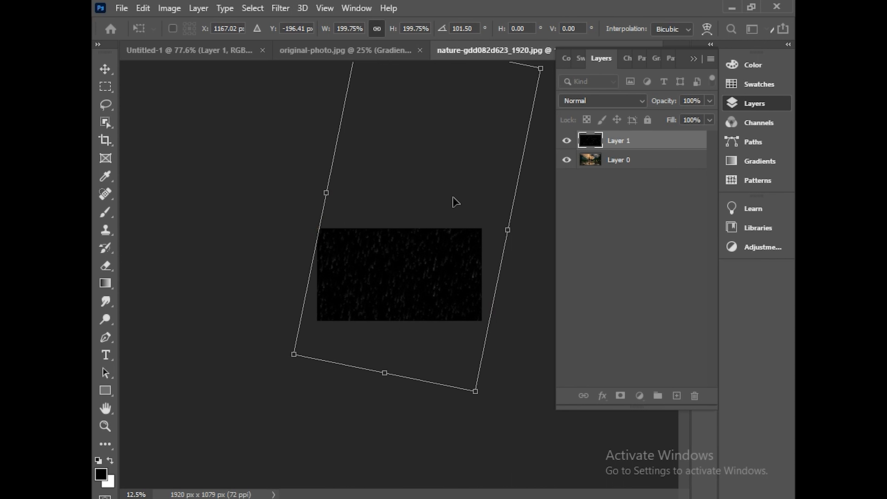
Stretch the rain layer to about 318% width and 283% height, and apply the transformation
key(ctrl+minus)
key(ctrl+minus)
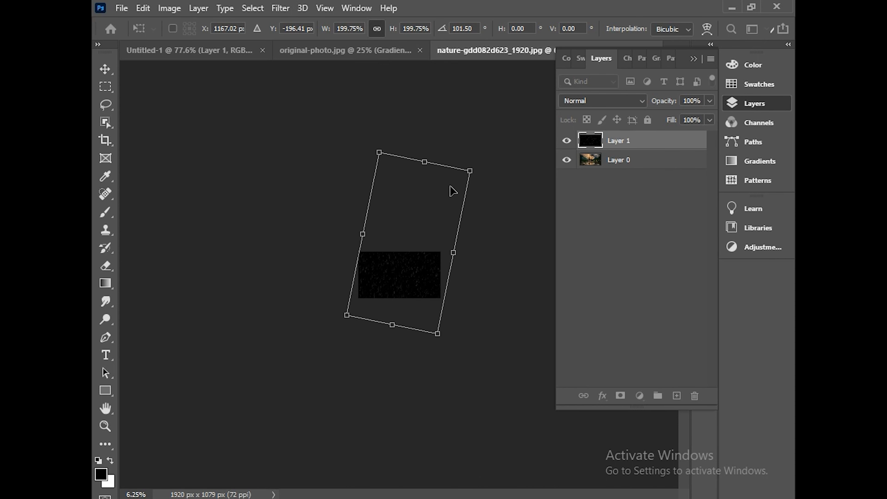
drag(427, 162, 470, 72)
drag(463, 204, 479, 207)
drag(373, 186, 349, 181)
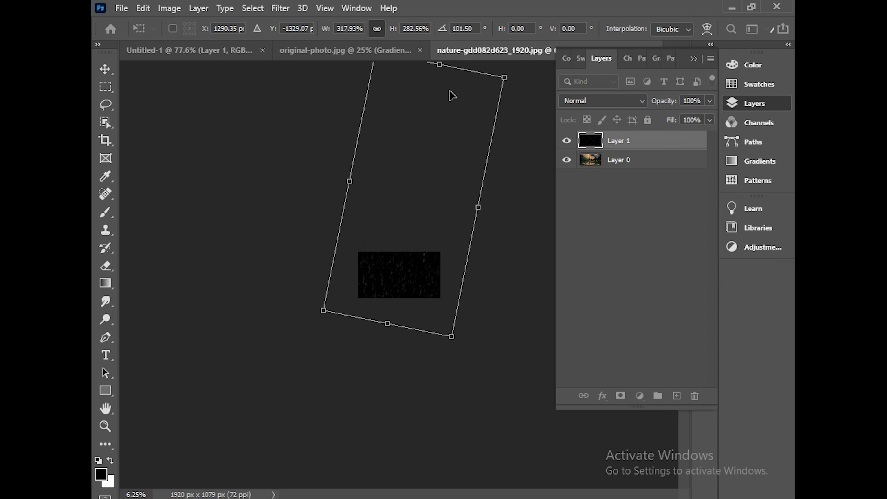
key(Return)
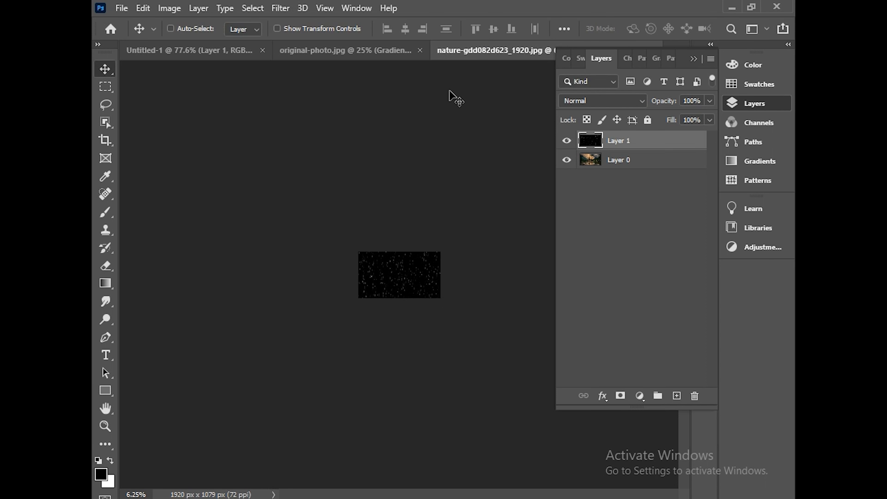
Set the rain layer's blend mode to Screen
key(ctrl+0)
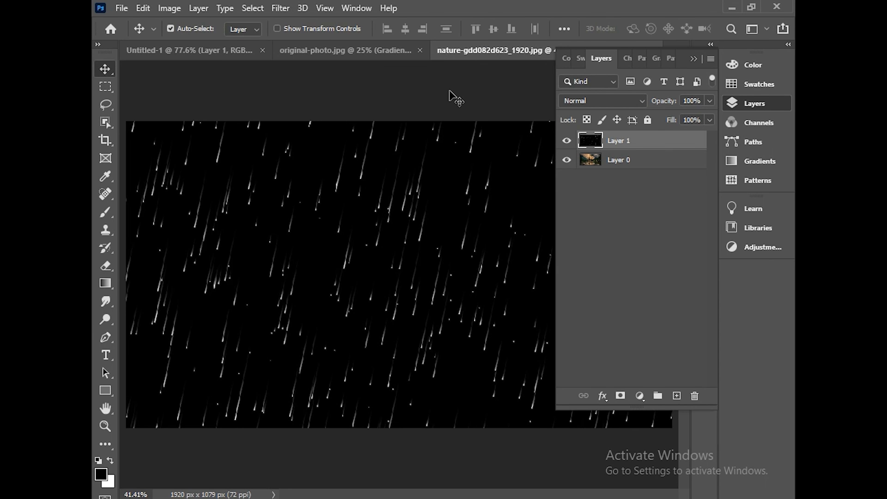
click(576, 104)
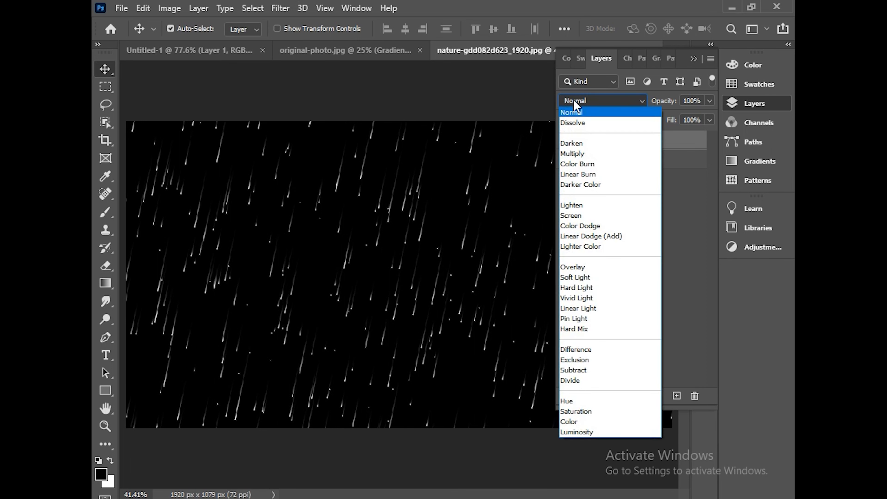
click(566, 216)
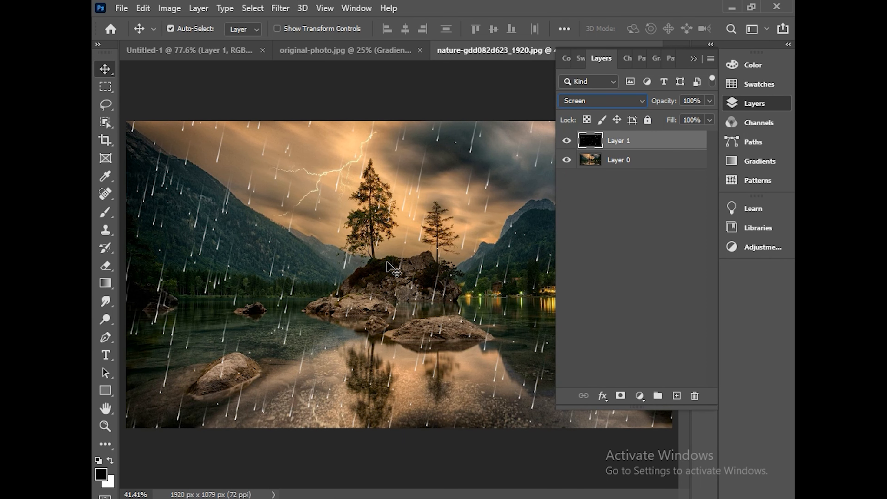
Show the Timeline, create a video timeline for the document and convert it to a frame animation
click(355, 9)
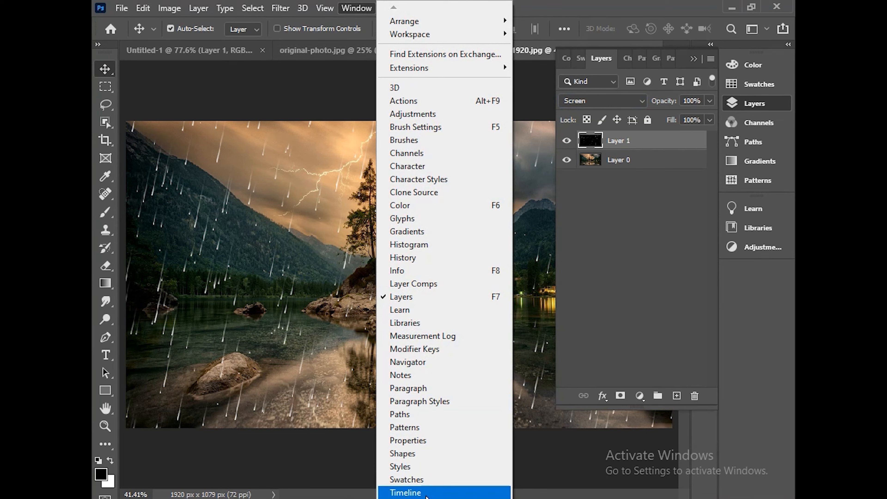
click(425, 492)
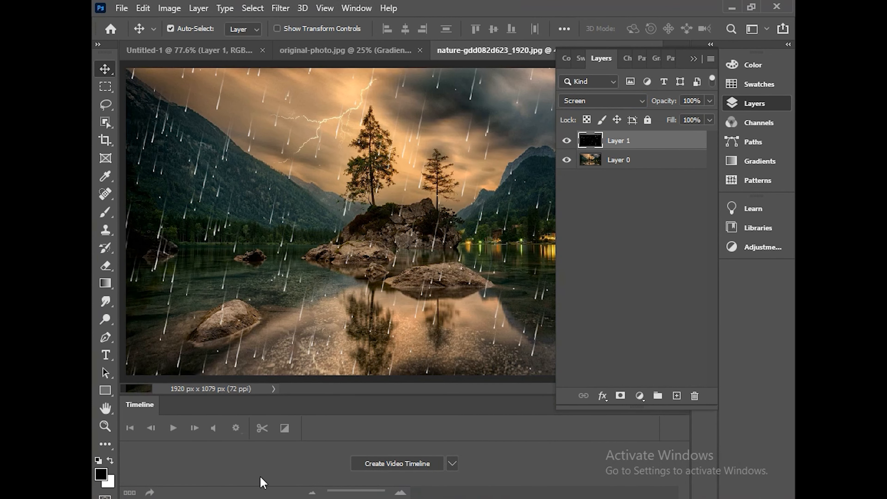
click(397, 464)
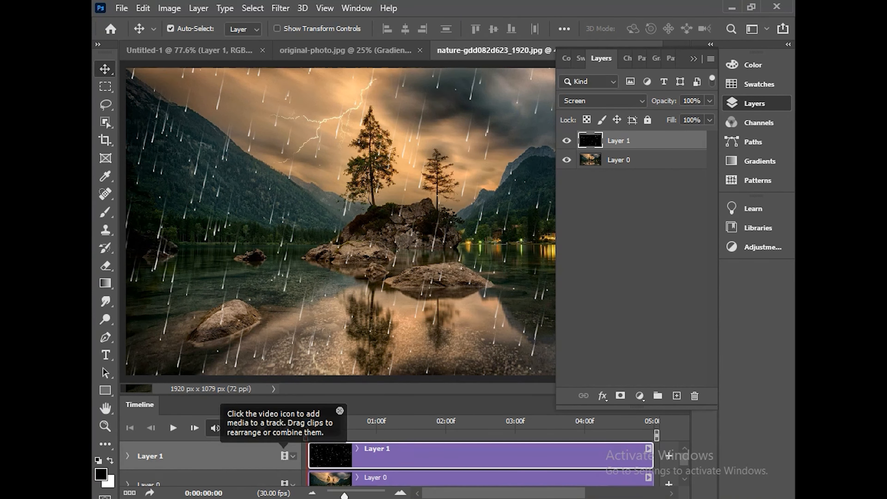
click(129, 493)
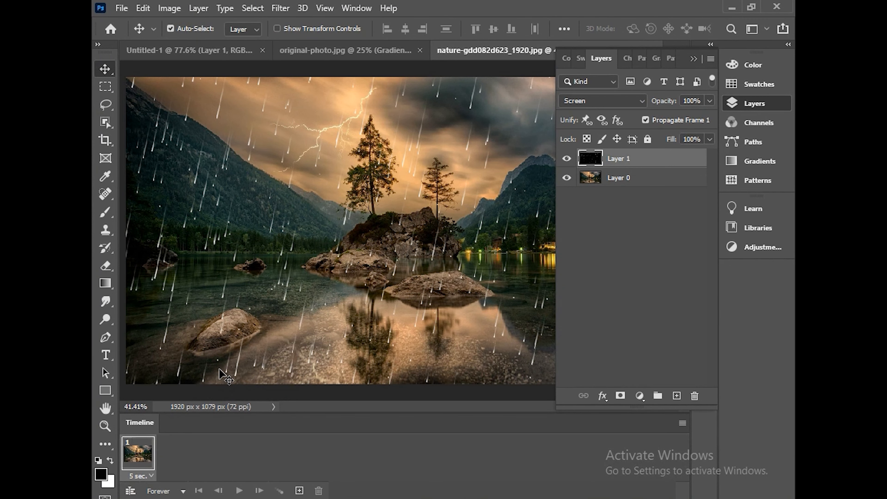
Add animation frames 2 to 4, shifting the rain layer downward over the photo in each new frame
click(299, 491)
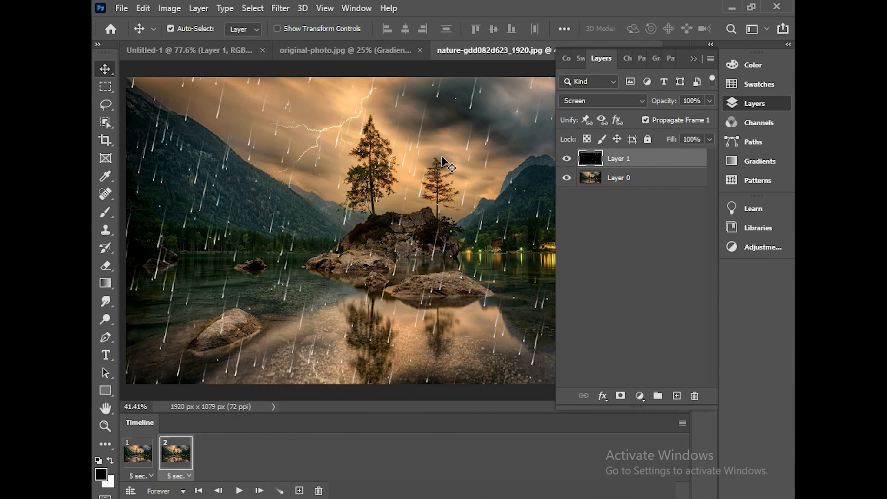
drag(442, 158, 440, 178)
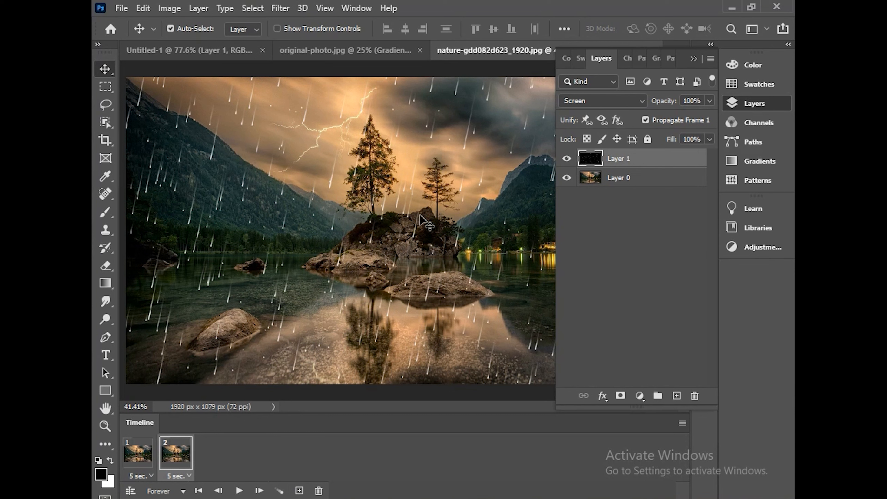
click(299, 490)
drag(461, 167, 456, 188)
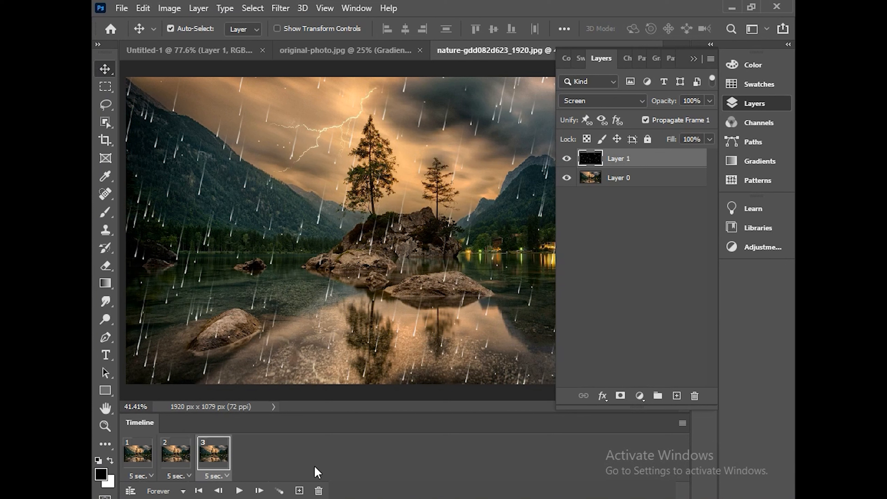
click(299, 491)
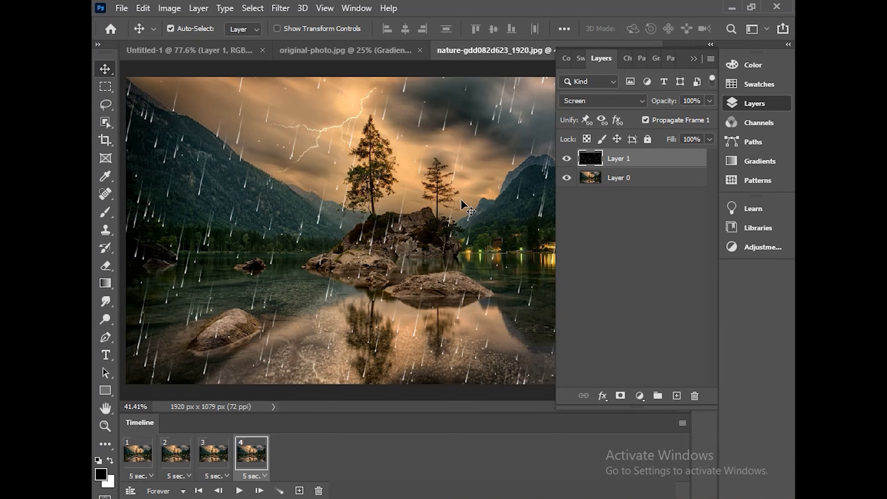
drag(457, 175, 436, 262)
Add animation frames 5 to 9, moving the rain layer further down from frame to frame
click(299, 490)
click(298, 491)
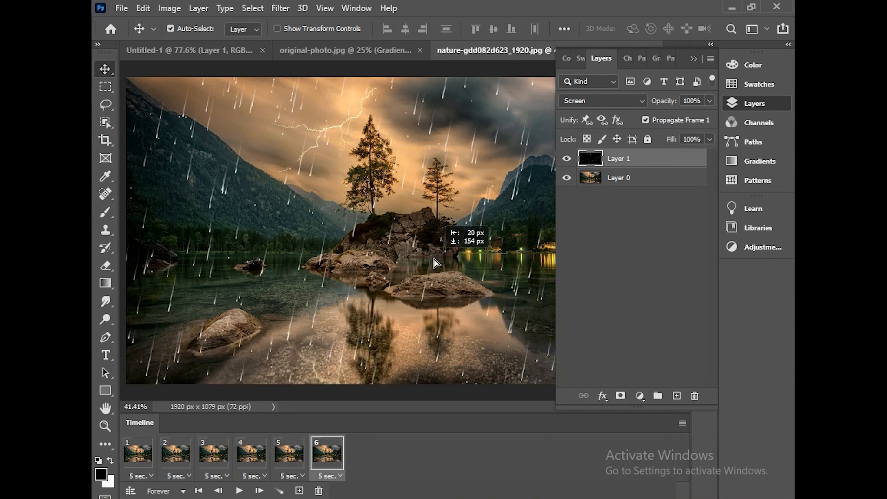
click(299, 491)
drag(457, 220, 456, 274)
click(299, 491)
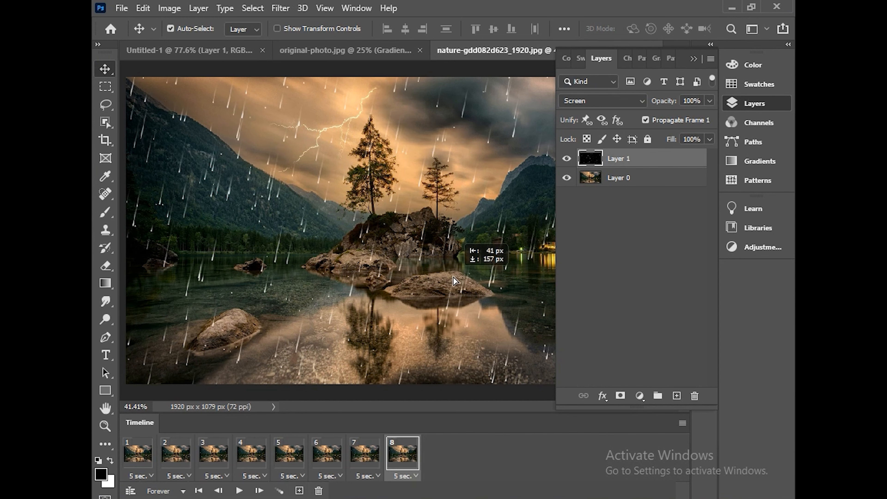
click(299, 491)
drag(466, 212, 463, 251)
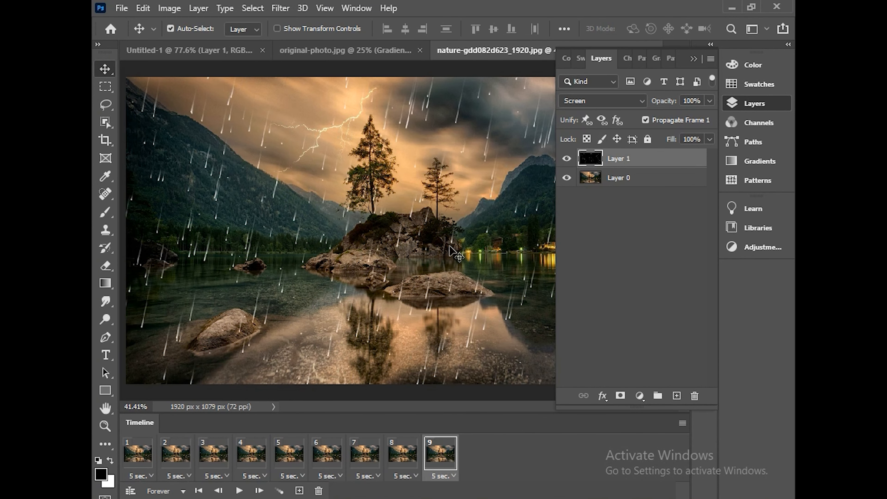
Add animation frames 10 to 12, moving the rain layer to a new lower position in each
click(298, 491)
drag(435, 198, 448, 250)
click(298, 491)
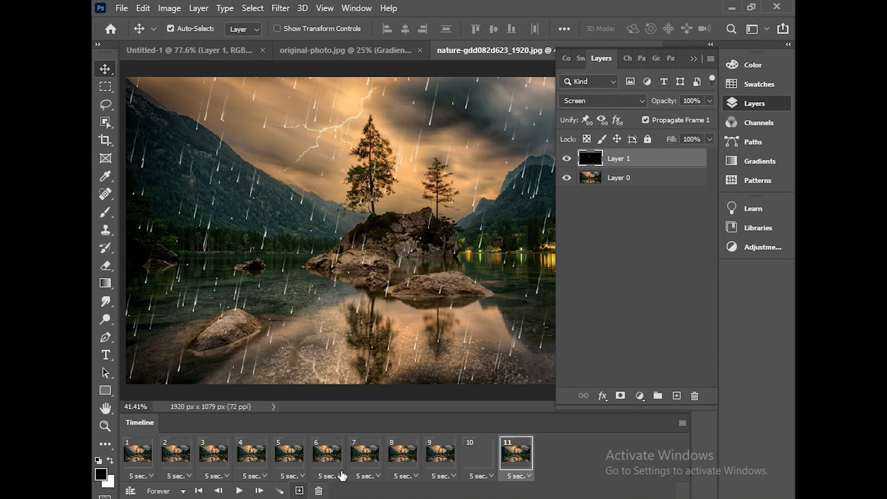
drag(498, 190, 477, 246)
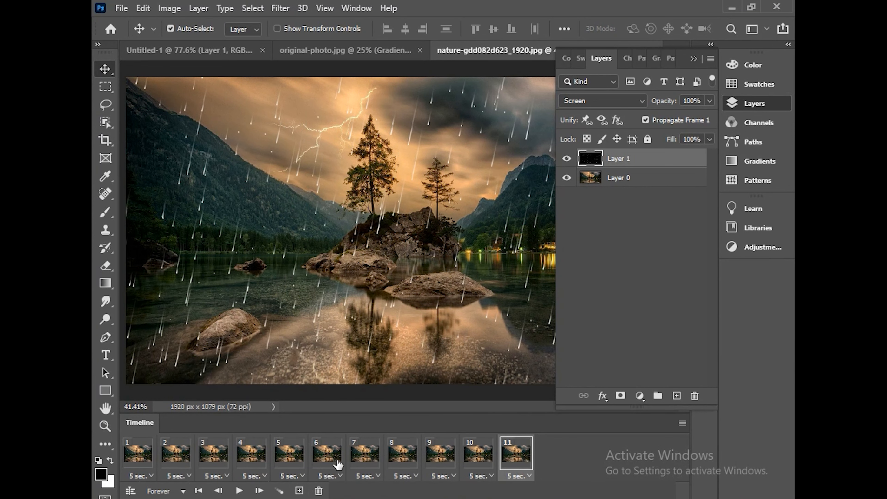
click(299, 491)
drag(491, 184, 441, 251)
Add animation frames 13 to 16, shifting the rain layer further down over the photo in each new frame
click(299, 491)
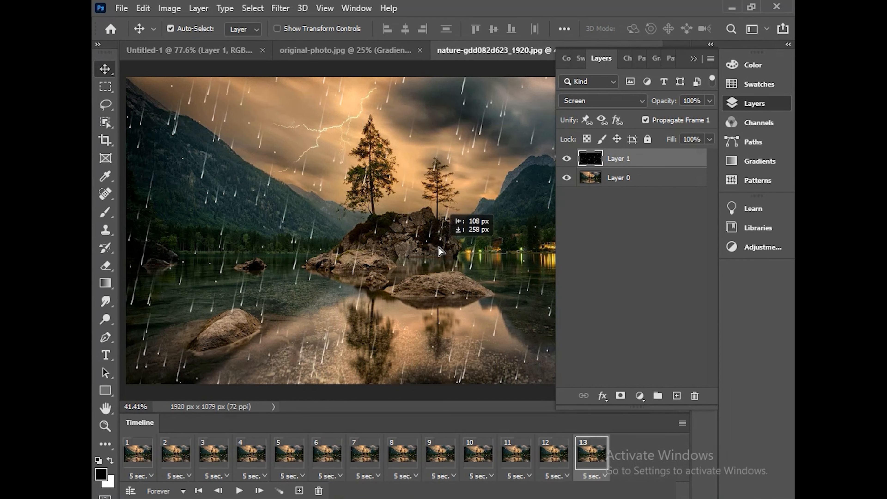
click(299, 491)
drag(483, 197, 463, 262)
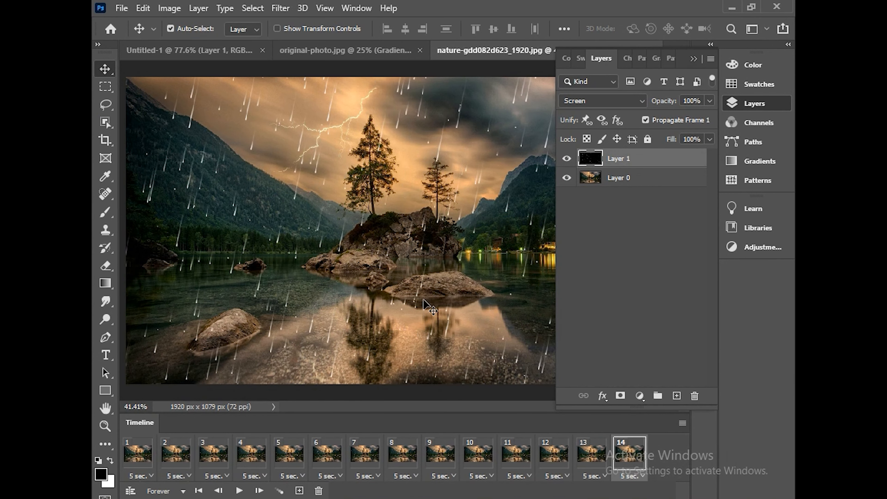
click(298, 492)
drag(461, 190, 439, 256)
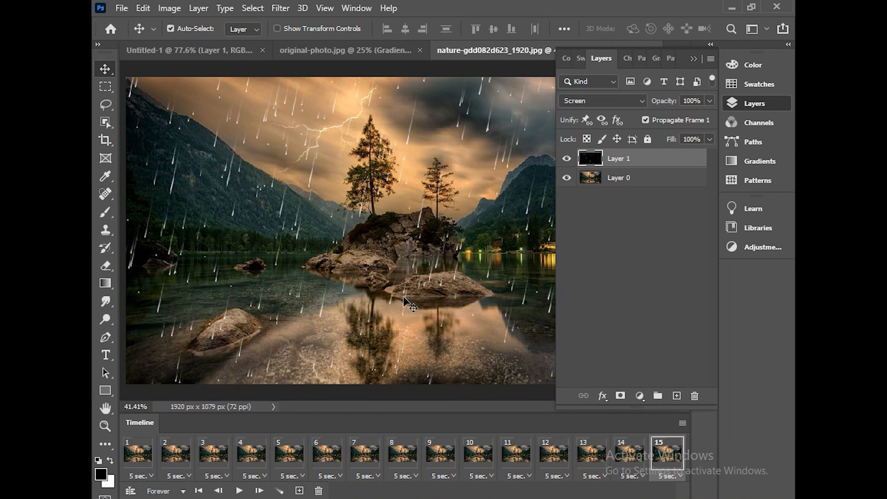
click(298, 490)
drag(437, 171, 432, 197)
Add animation frames 17 to 19, moving the rain layer down and slightly left in each one
click(299, 491)
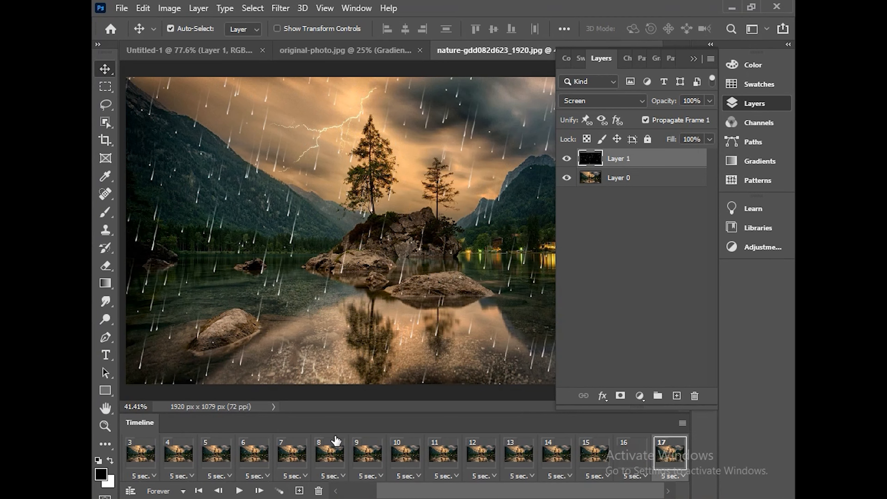
drag(475, 174, 451, 202)
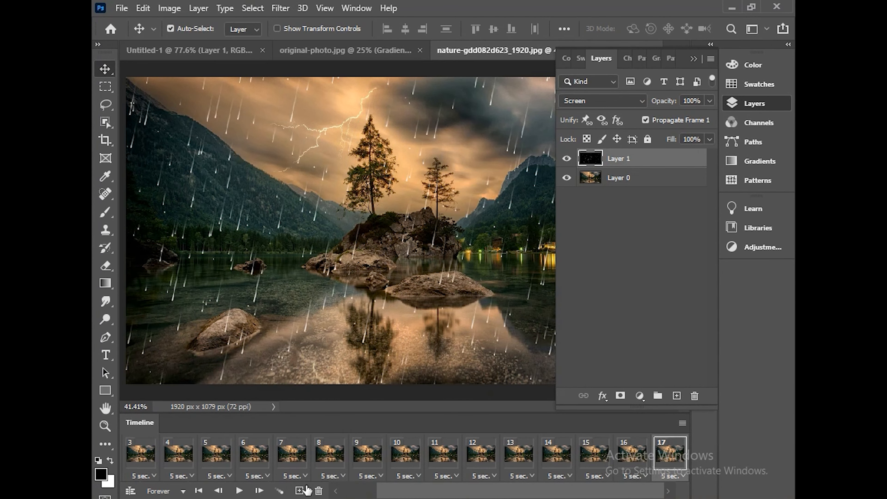
click(298, 490)
drag(398, 224, 379, 283)
click(299, 490)
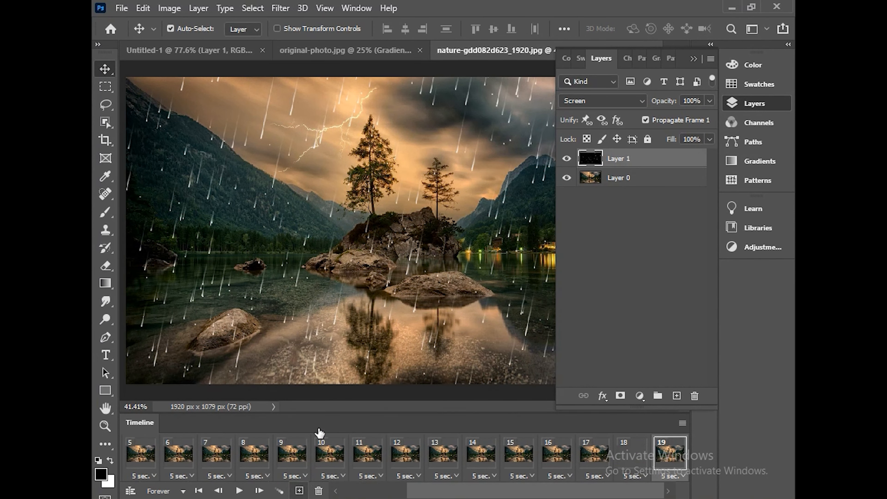
drag(412, 160, 381, 244)
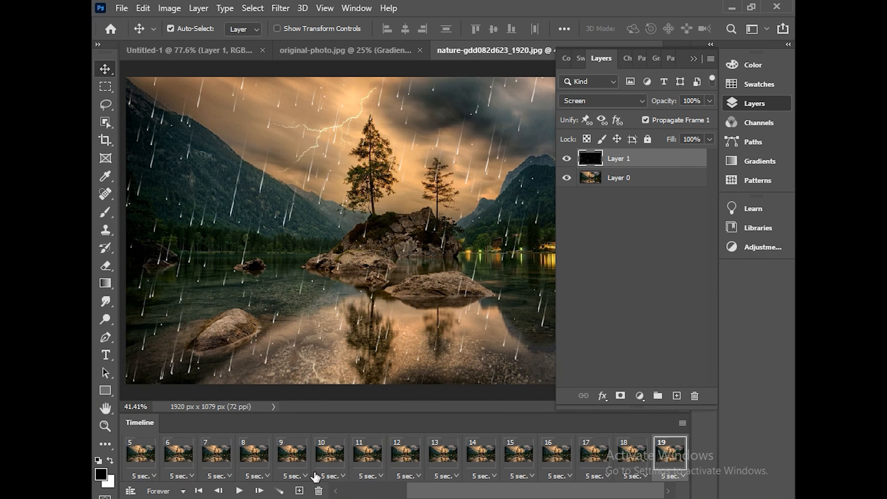
Add animation frames 20 to 24, repositioning the rain layer between frames to continue the falling motion
click(299, 490)
drag(464, 186, 444, 233)
click(298, 491)
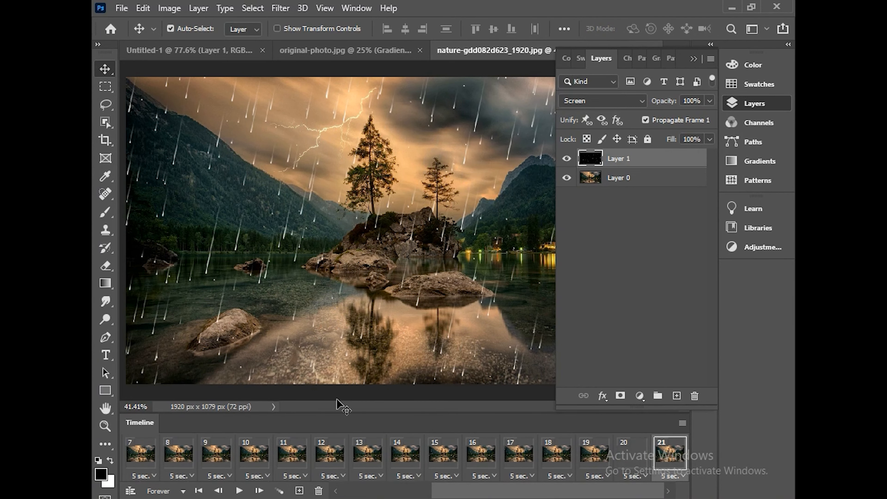
drag(427, 168, 405, 222)
click(299, 491)
click(299, 491)
mouse_move(415, 190)
mouse_down()
mouse_move(435, 144)
mouse_move(424, 176)
mouse_up()
click(299, 491)
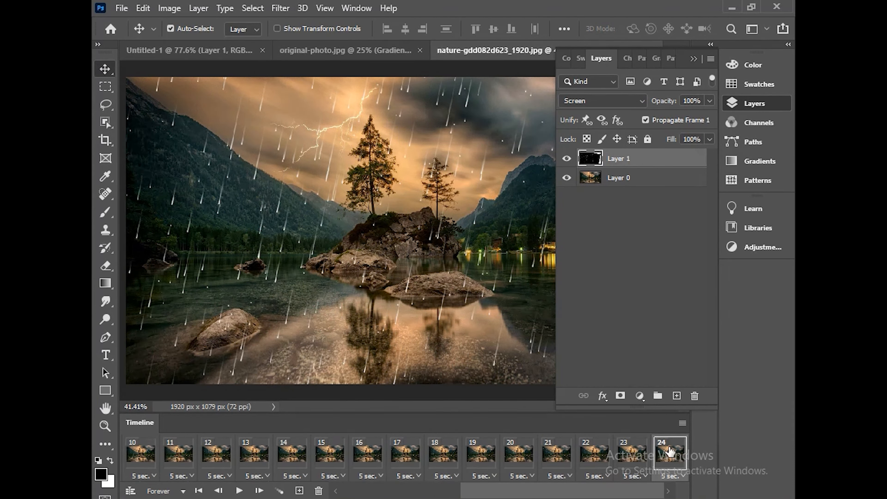
Select all animation frames from 1 to 24 and set their frame delay to 0.2 seconds
key(ctrl)
drag(488, 493, 486, 492)
scroll(405, 456, left, 5)
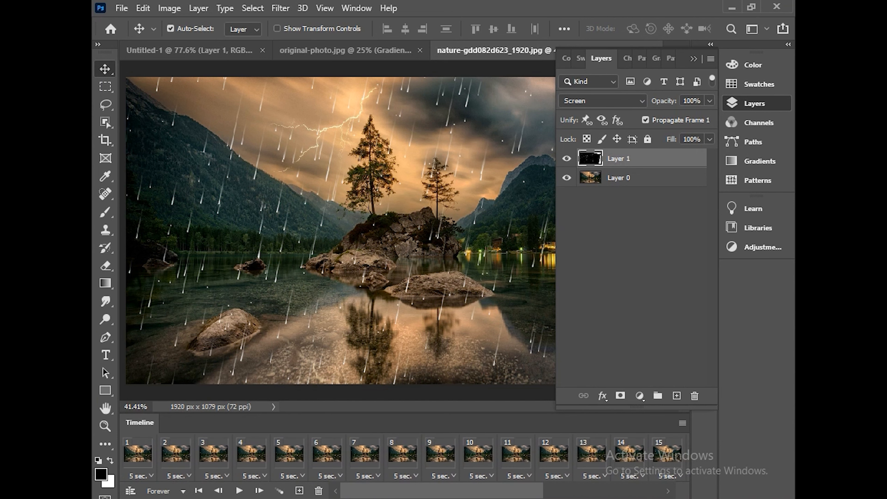
shift+click(139, 457)
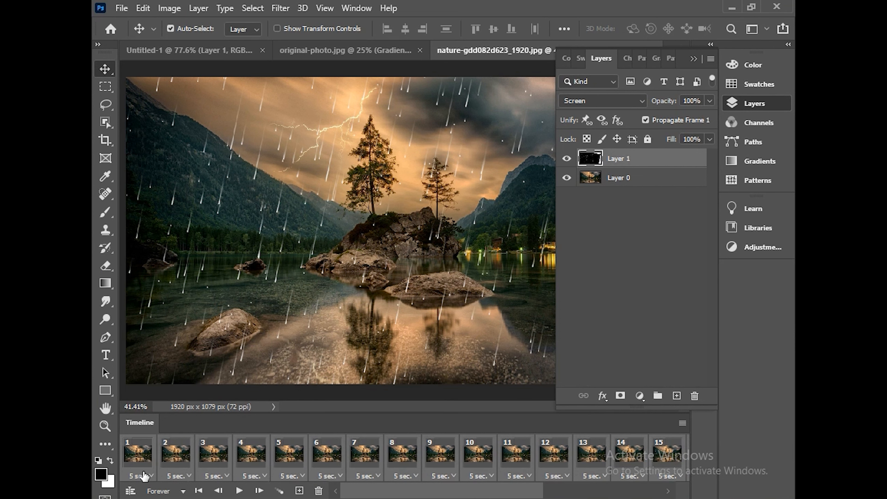
click(152, 476)
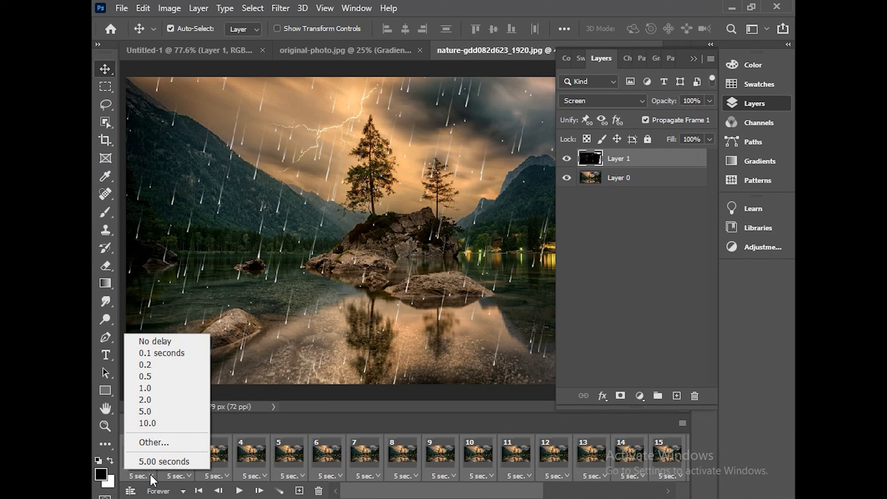
click(156, 368)
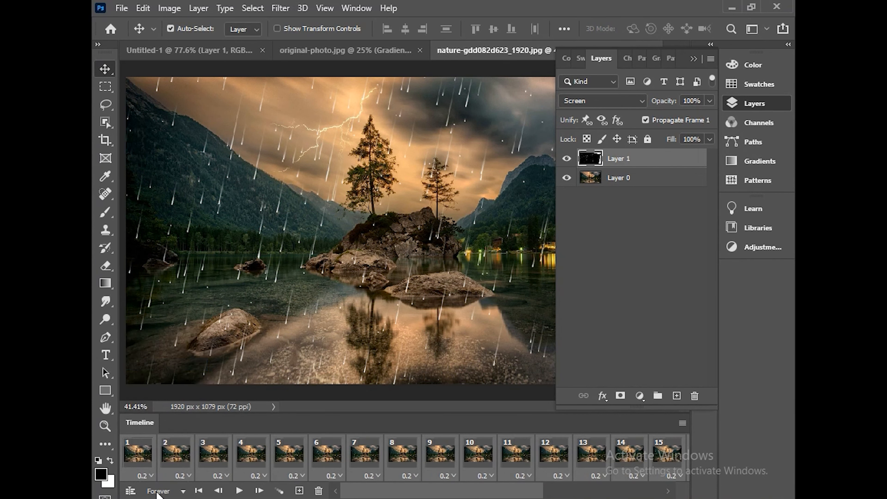
Check the animation's looping option, then play the rain animation and preview it enlarged in full-screen mode
click(159, 491)
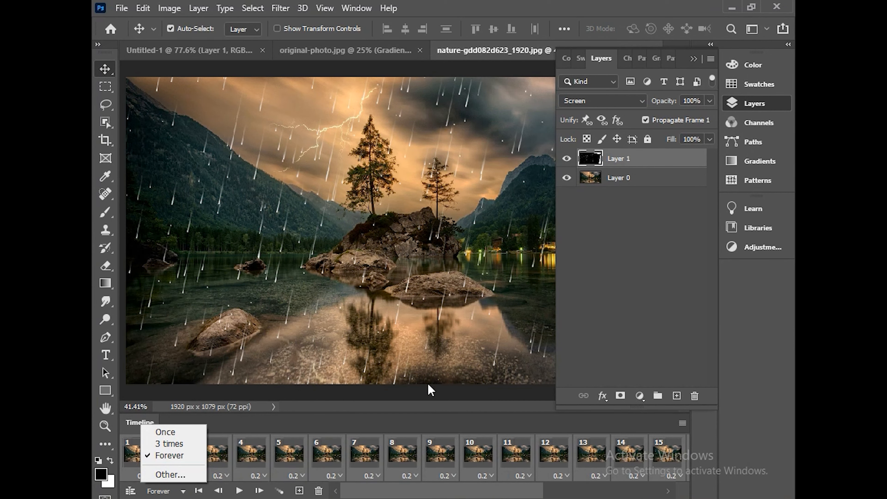
click(385, 495)
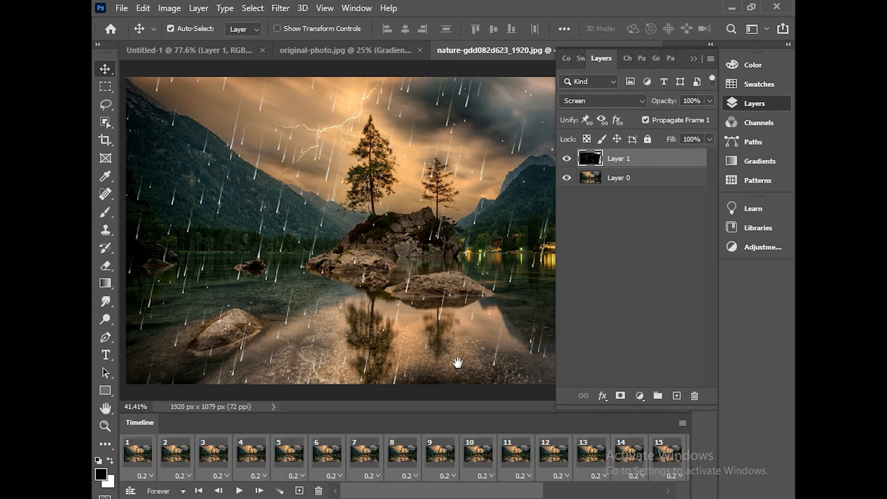
key(space)
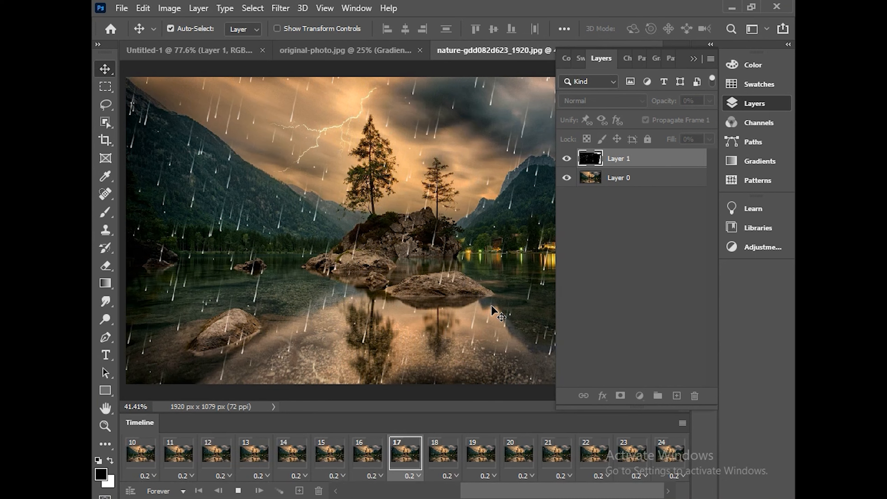
key(f)
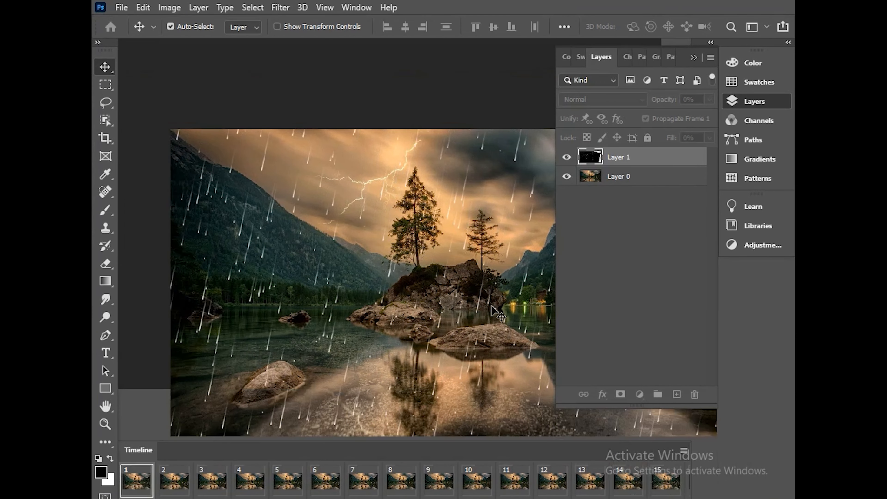
key(f)
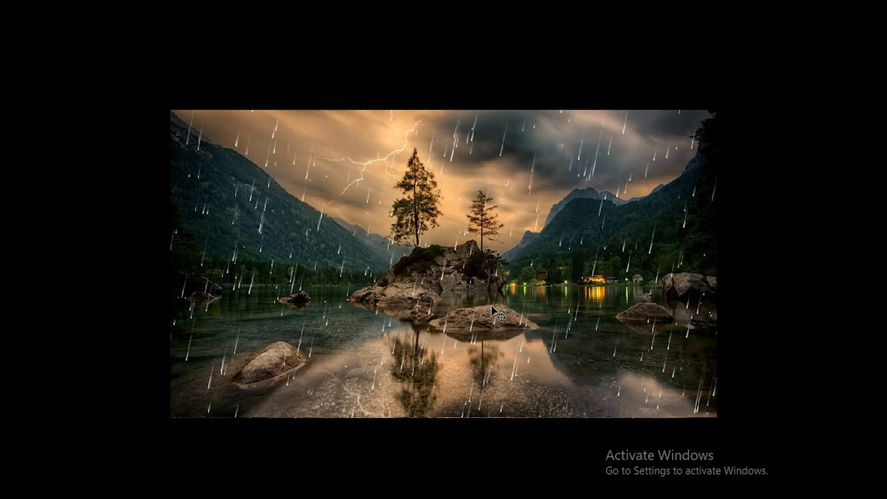
key(ctrl+plus)
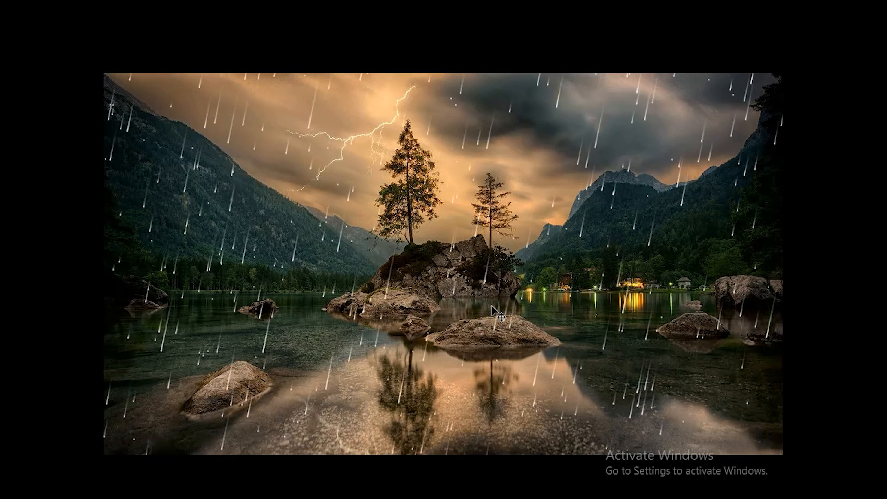